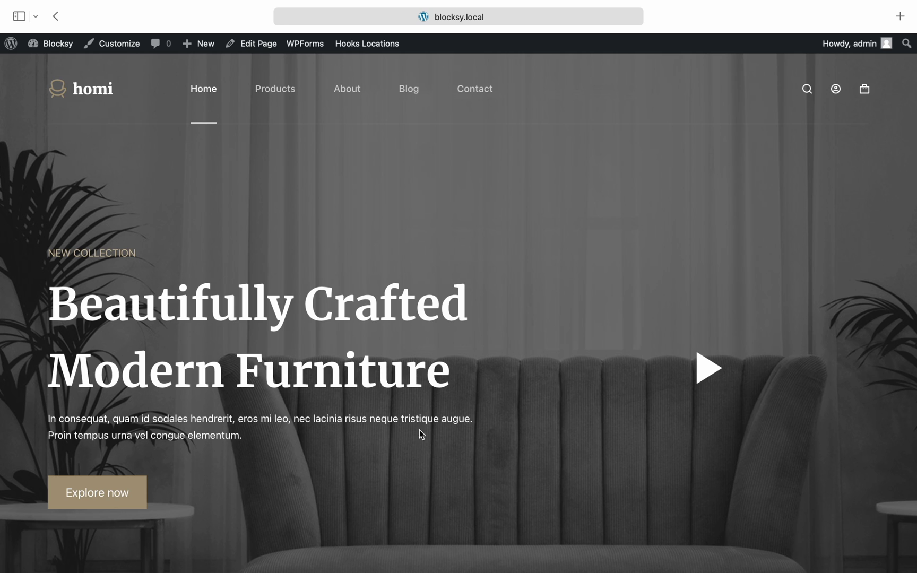
Activate the Shortcuts Bar extension from Blocksy's Pro Extensions list.
{"action": "left_click", "coordinate": [58, 44]}
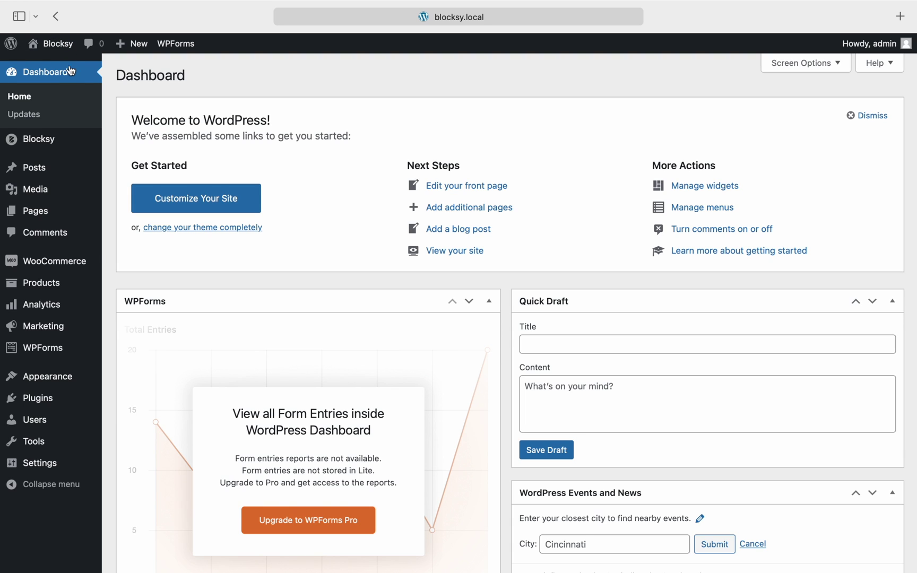
{"action": "mouse_move", "coordinate": [39, 140]}
{"action": "left_click", "coordinate": [86, 140]}
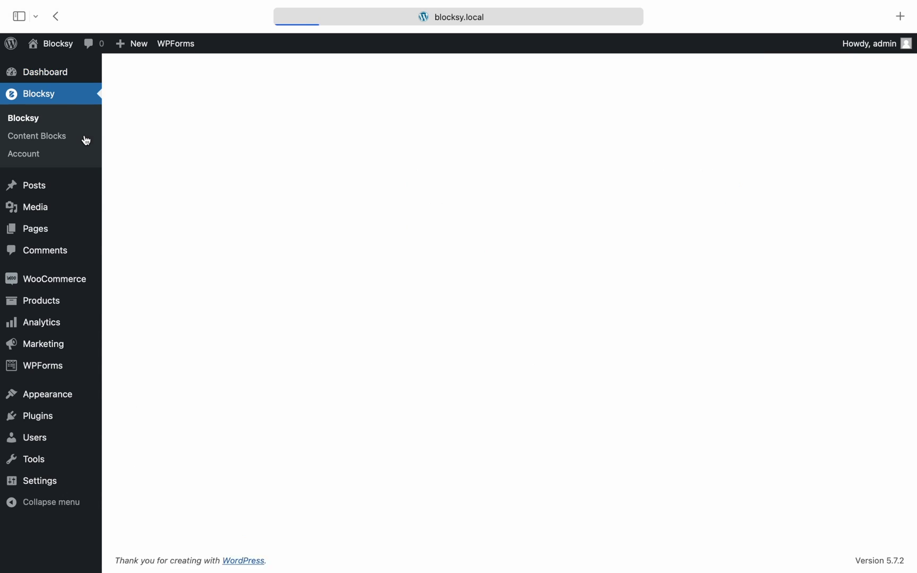
{"action": "left_click", "coordinate": [467, 218]}
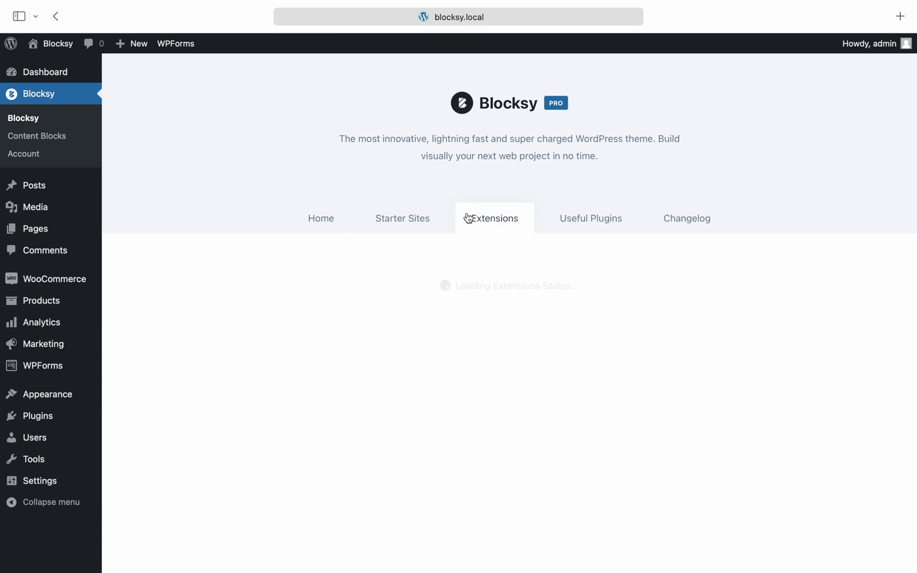
{"action": "left_click", "coordinate": [548, 294]}
{"action": "scroll", "coordinate": [548, 298], "scroll_direction": "down", "scroll_amount": 5}
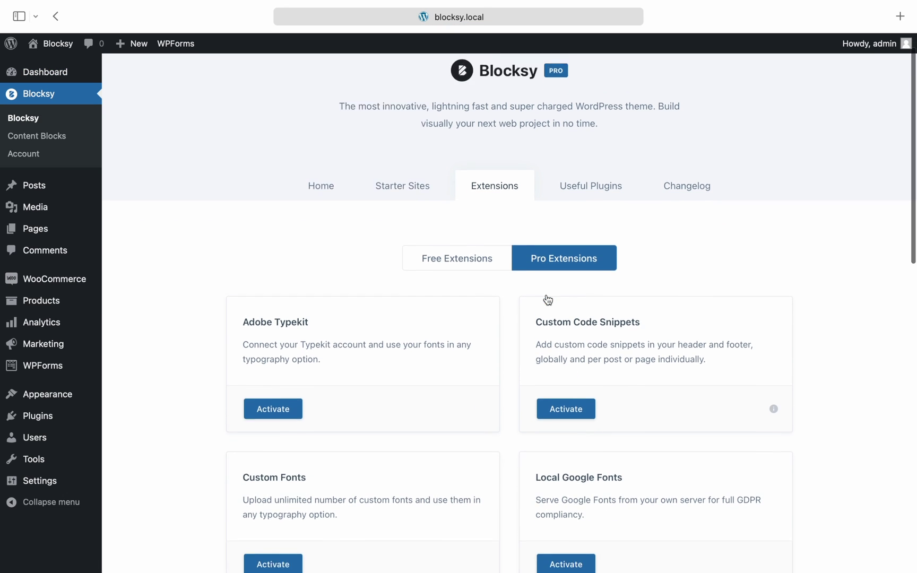
{"action": "scroll", "coordinate": [548, 298], "scroll_direction": "down", "scroll_amount": 5}
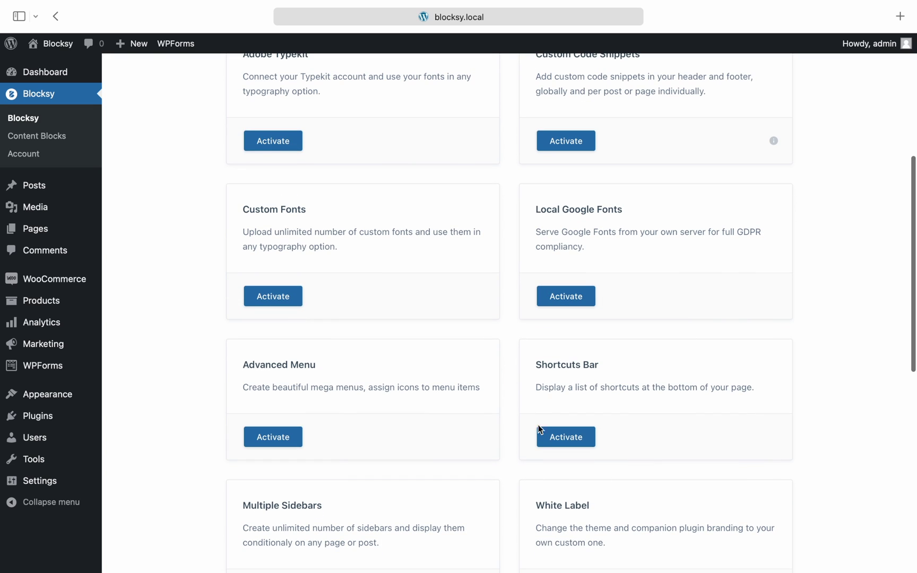
{"action": "left_click", "coordinate": [566, 437]}
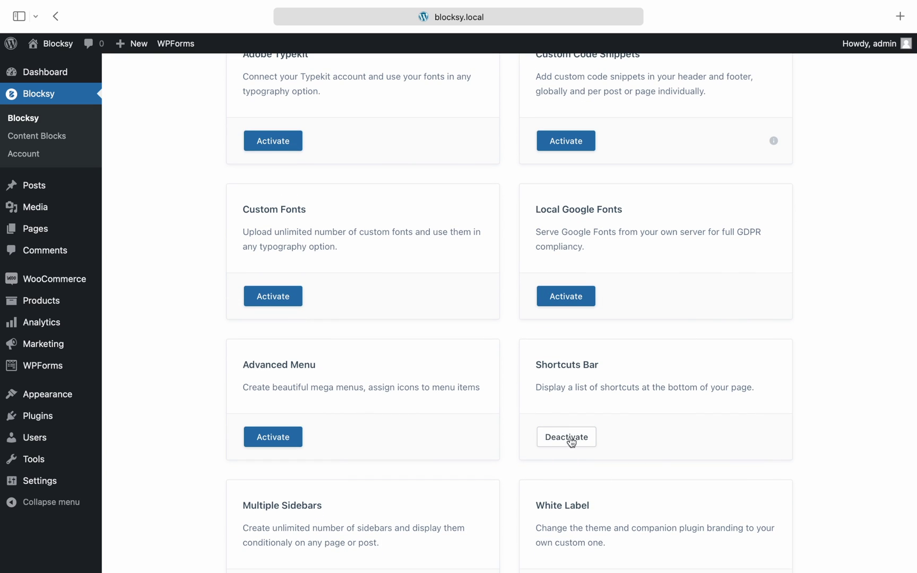
{"action": "mouse_move", "coordinate": [47, 395]}
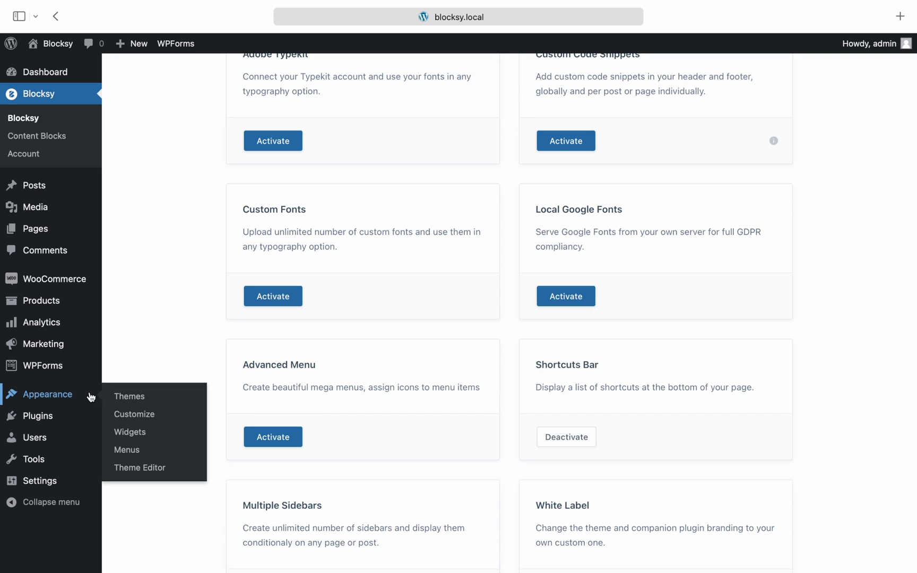
{"action": "left_click", "coordinate": [150, 414]}
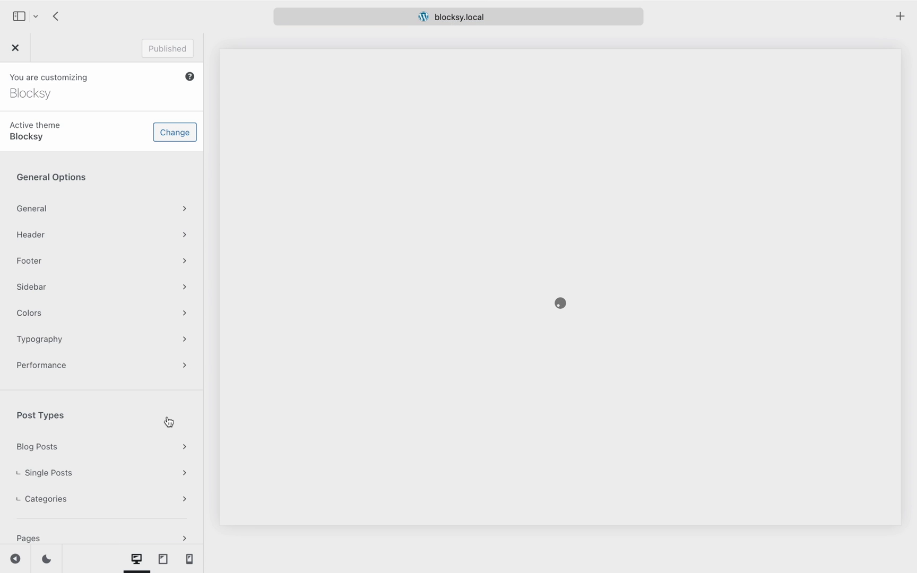
{"action": "scroll", "coordinate": [169, 422], "scroll_direction": "down", "scroll_amount": 5}
{"action": "scroll", "coordinate": [168, 422], "scroll_direction": "down", "scroll_amount": 5}
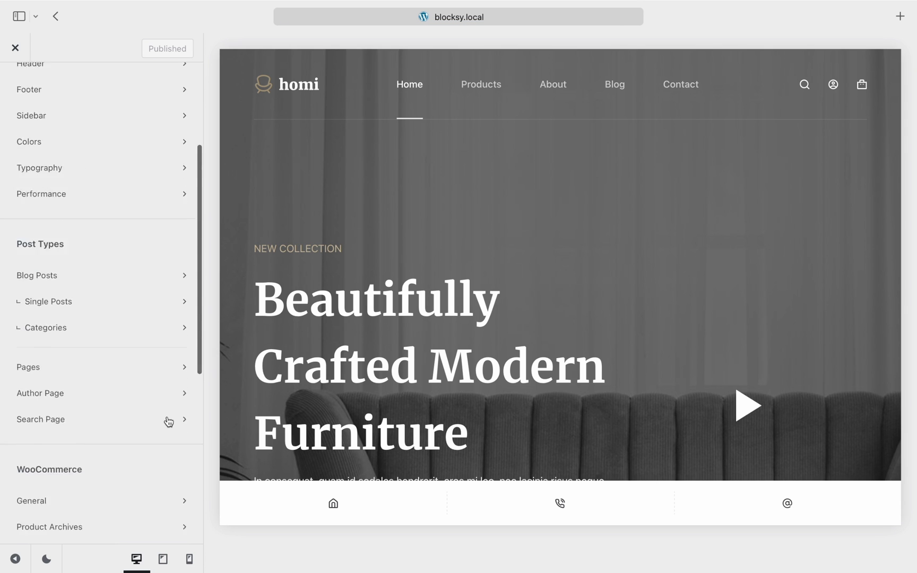
{"action": "scroll", "coordinate": [169, 422], "scroll_direction": "down", "scroll_amount": 4}
{"action": "scroll", "coordinate": [168, 423], "scroll_direction": "down", "scroll_amount": 1}
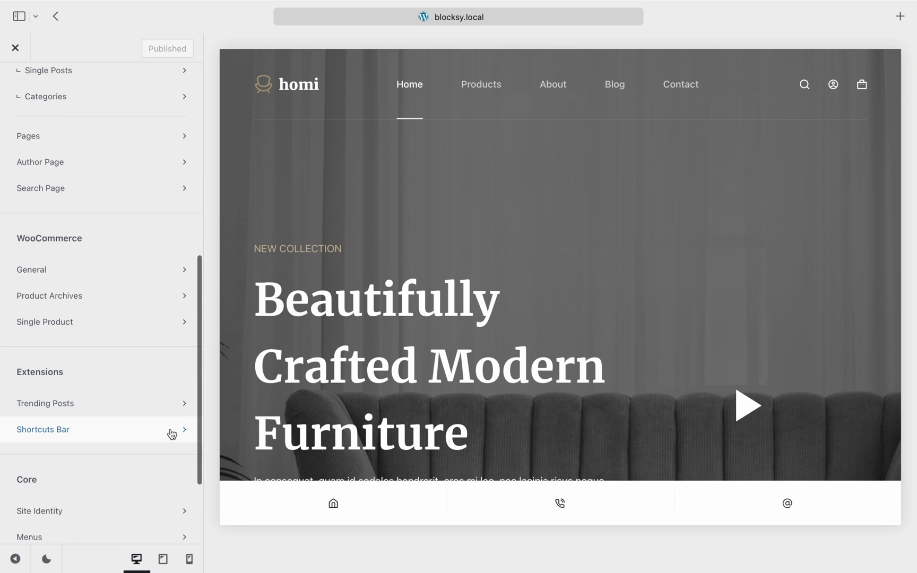
Open the Shortcuts Bar panel and try the Type 2 bar layout.
{"action": "left_click", "coordinate": [172, 433]}
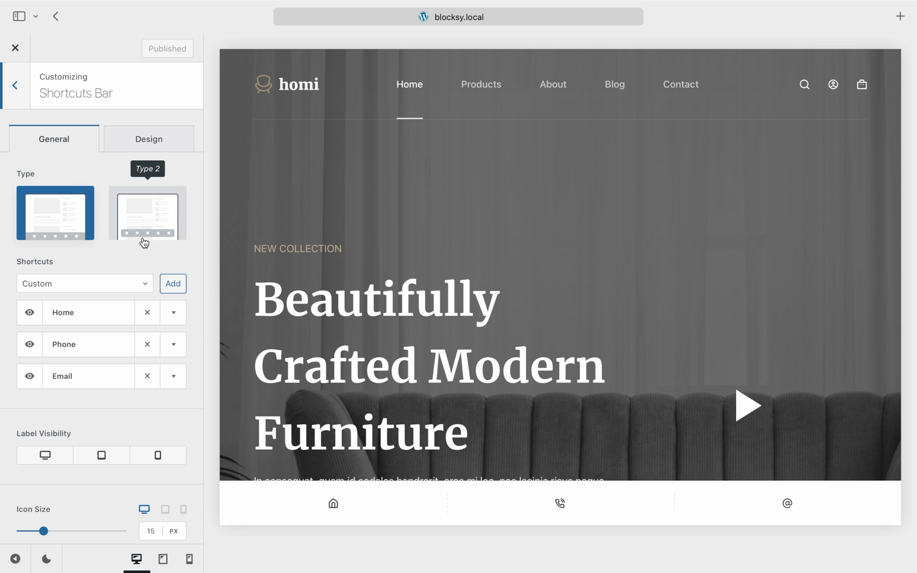
{"action": "left_click", "coordinate": [143, 223]}
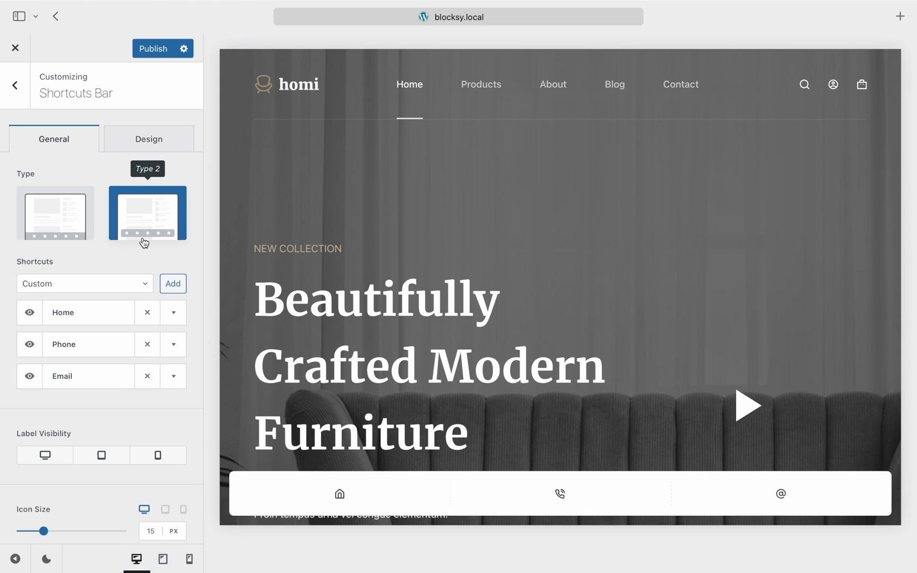
{"action": "left_click", "coordinate": [90, 237]}
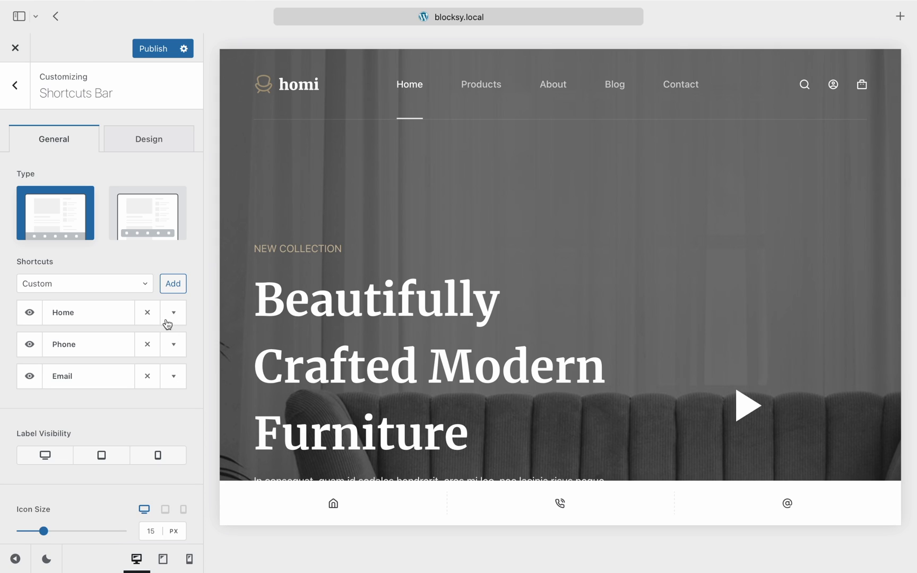
{"action": "left_click", "coordinate": [146, 287]}
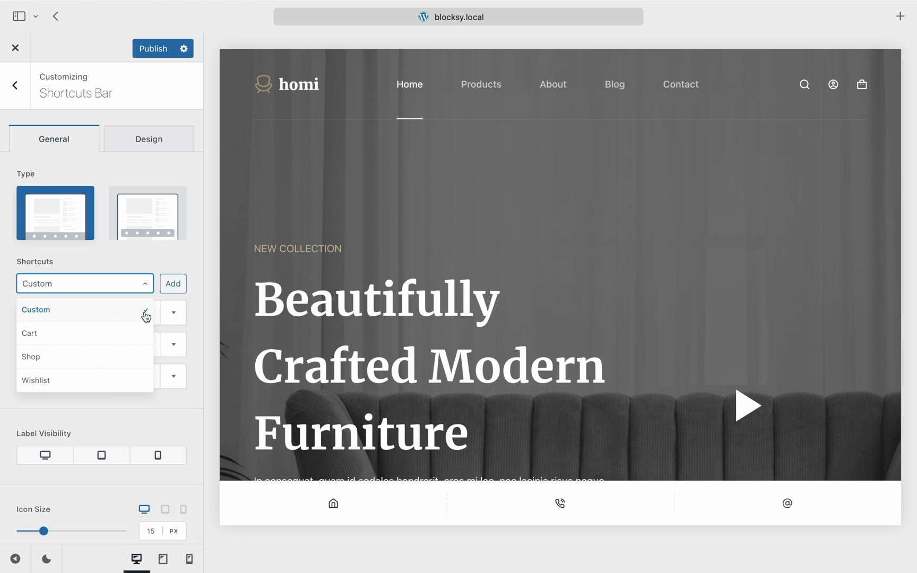
{"action": "left_click", "coordinate": [173, 284]}
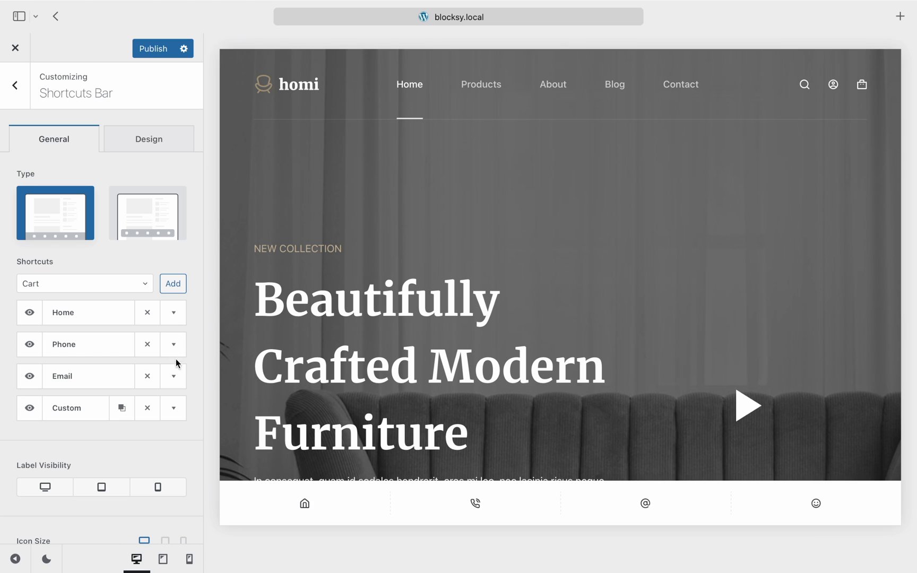
Review the Custom shortcut's icon, link and visibility options, then collapse it unchanged.
{"action": "left_click", "coordinate": [173, 408]}
{"action": "scroll", "coordinate": [176, 410], "scroll_direction": "down", "scroll_amount": 3}
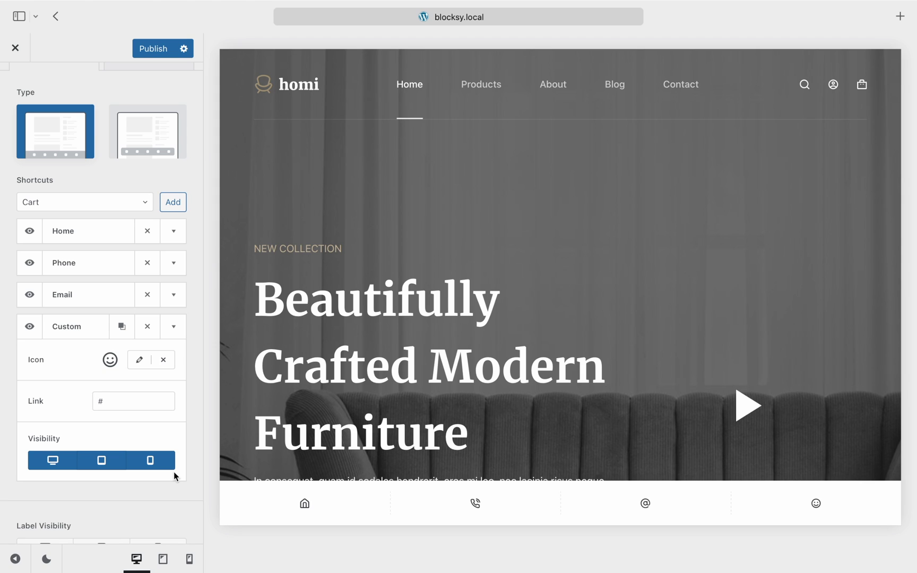
{"action": "left_click", "coordinate": [173, 327]}
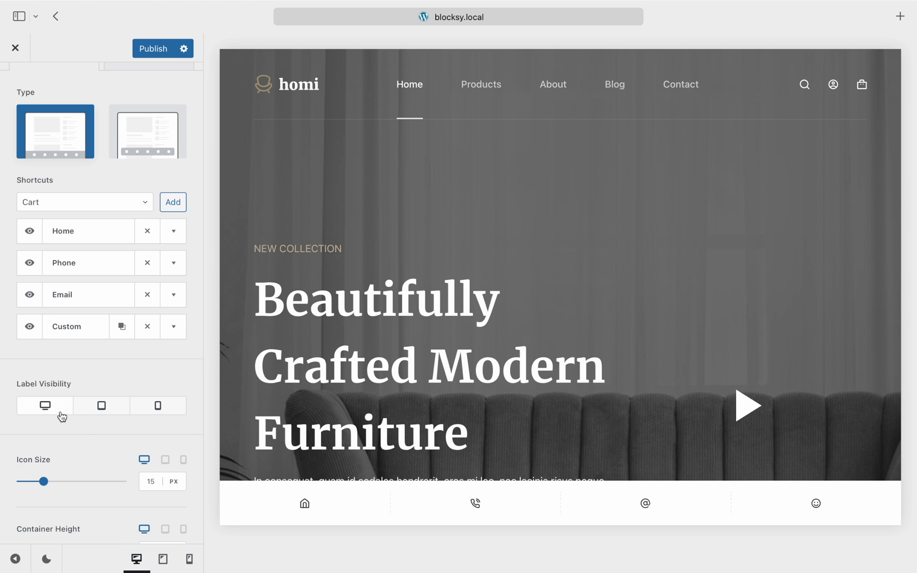
Show shortcut labels on desktop and tablet, and set Scroll Interaction to Hide.
{"action": "left_click", "coordinate": [45, 406]}
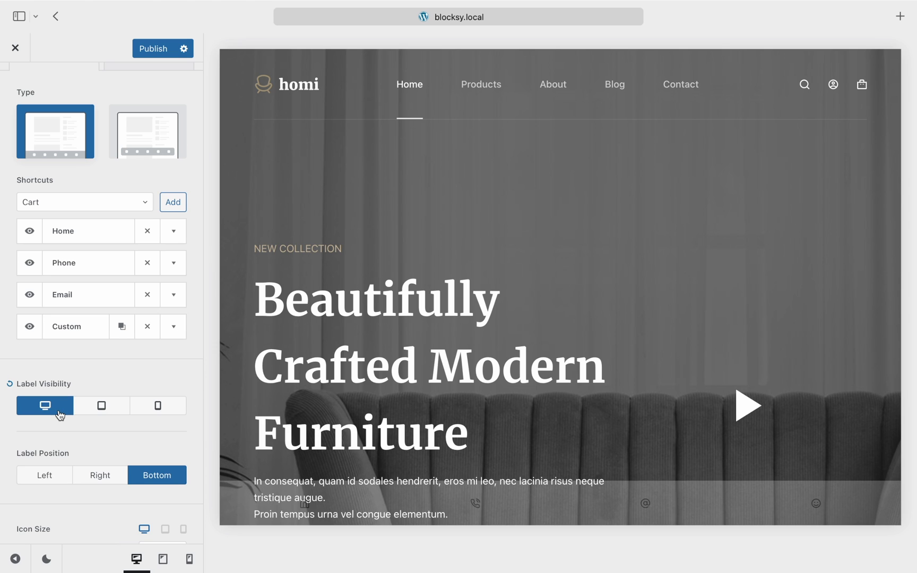
{"action": "left_click", "coordinate": [83, 409]}
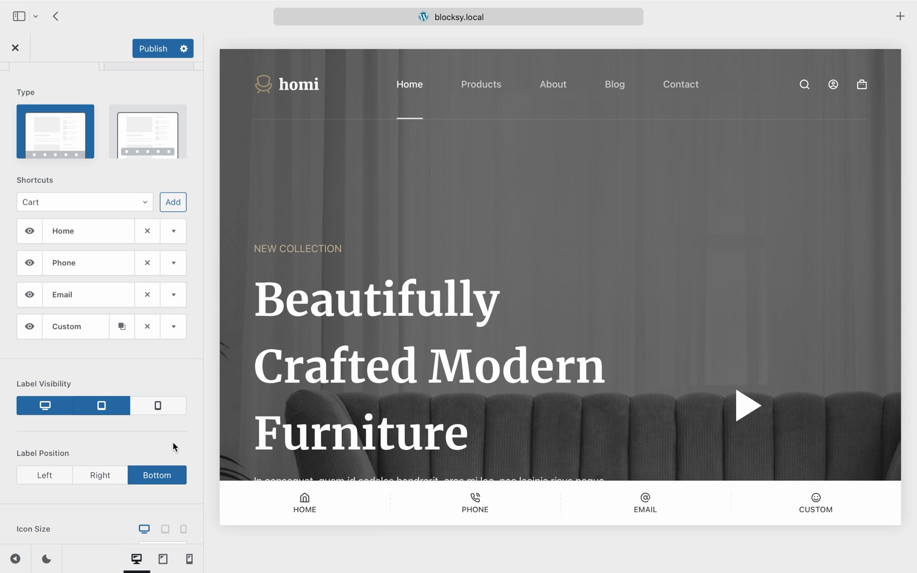
{"action": "scroll", "coordinate": [173, 442], "scroll_direction": "down", "scroll_amount": 5}
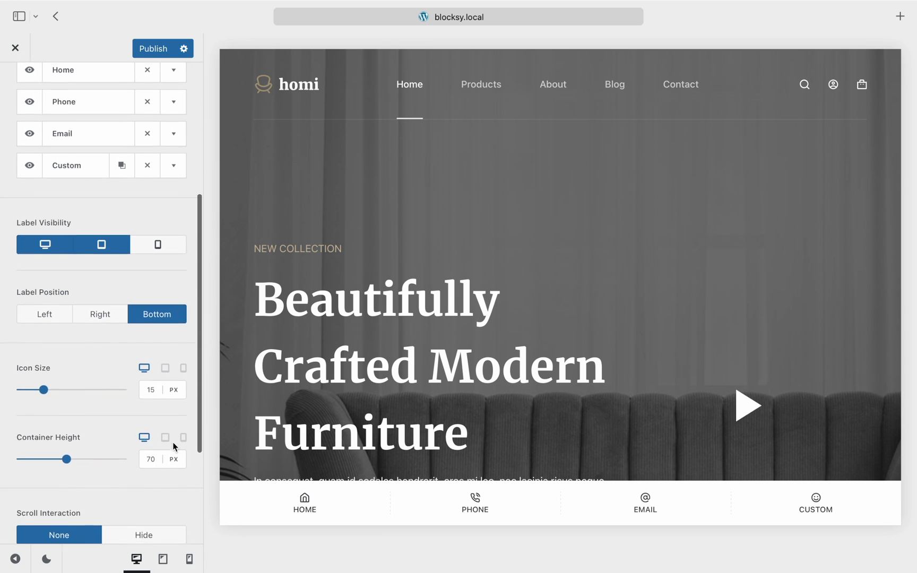
{"action": "scroll", "coordinate": [173, 442], "scroll_direction": "down", "scroll_amount": 2}
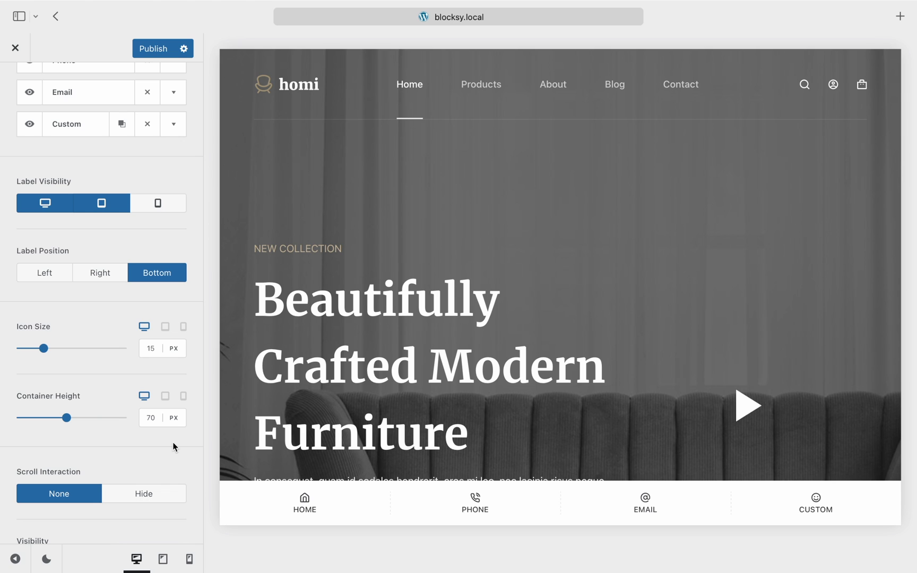
{"action": "scroll", "coordinate": [172, 442], "scroll_direction": "down", "scroll_amount": 3}
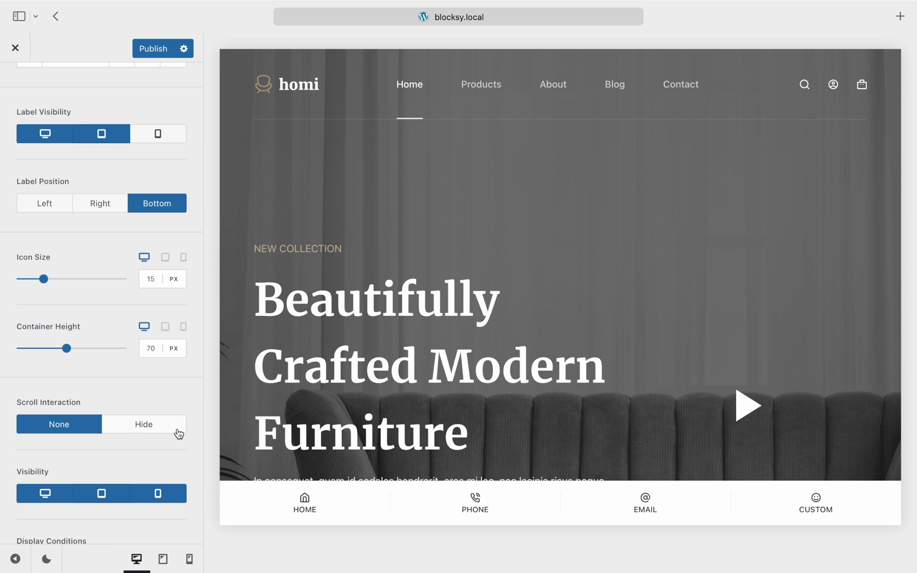
{"action": "left_click", "coordinate": [177, 428]}
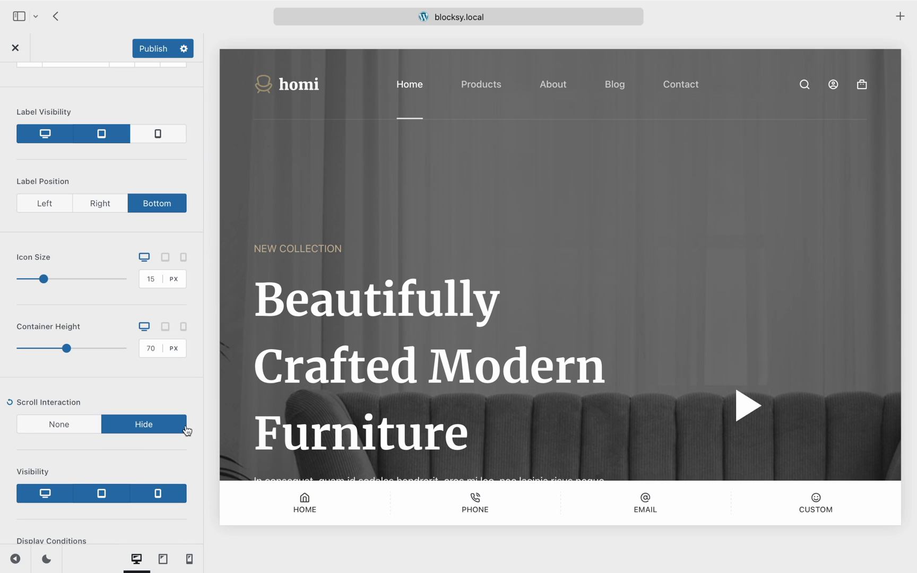
{"action": "scroll", "coordinate": [358, 406], "scroll_direction": "down", "scroll_amount": 3}
{"action": "scroll", "coordinate": [359, 406], "scroll_direction": "down", "scroll_amount": 2}
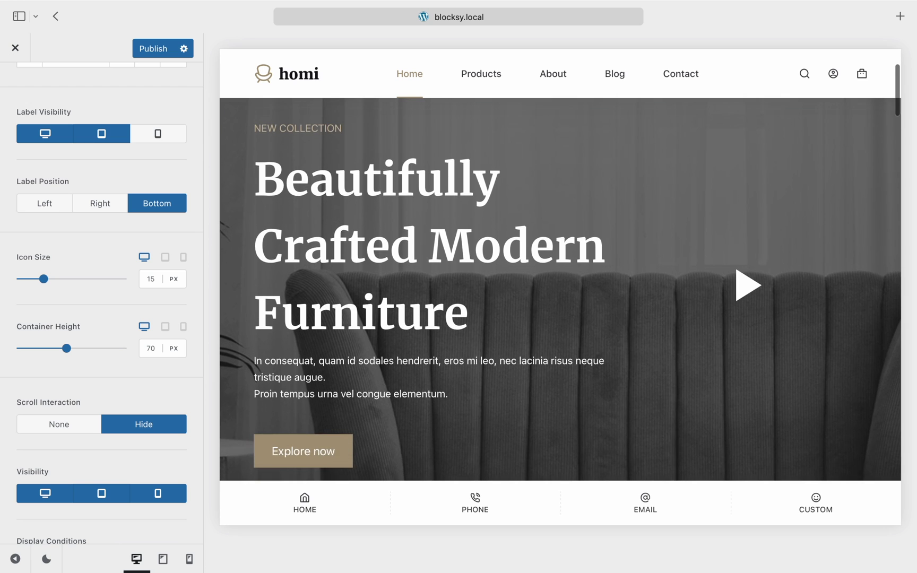
{"action": "scroll", "coordinate": [358, 407], "scroll_direction": "down", "scroll_amount": 2}
{"action": "scroll", "coordinate": [358, 407], "scroll_direction": "down", "scroll_amount": 2}
{"action": "scroll", "coordinate": [358, 407], "scroll_direction": "down", "scroll_amount": 2}
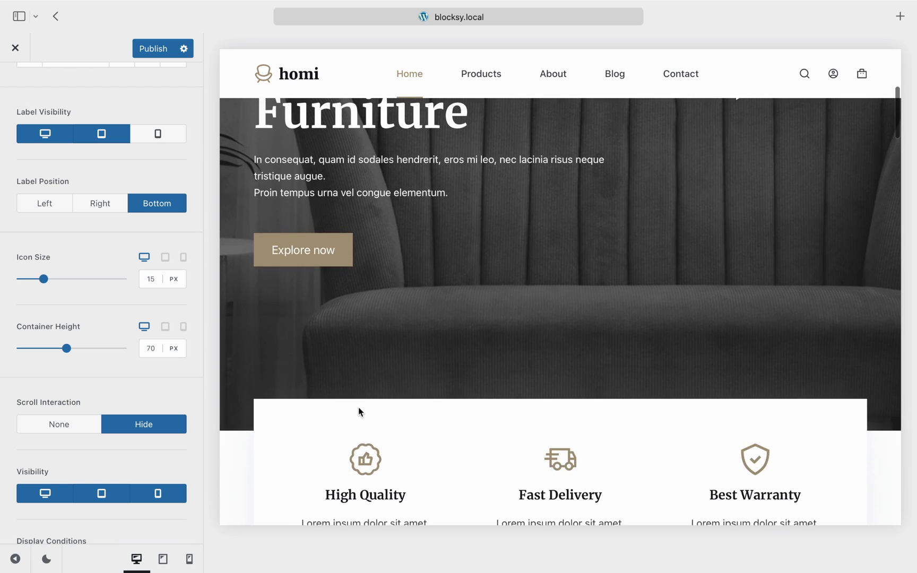
{"action": "scroll", "coordinate": [359, 407], "scroll_direction": "up", "scroll_amount": 3}
{"action": "scroll", "coordinate": [358, 407], "scroll_direction": "up", "scroll_amount": 3}
{"action": "scroll", "coordinate": [359, 407], "scroll_direction": "up", "scroll_amount": 3}
{"action": "scroll", "coordinate": [358, 407], "scroll_direction": "up", "scroll_amount": 3}
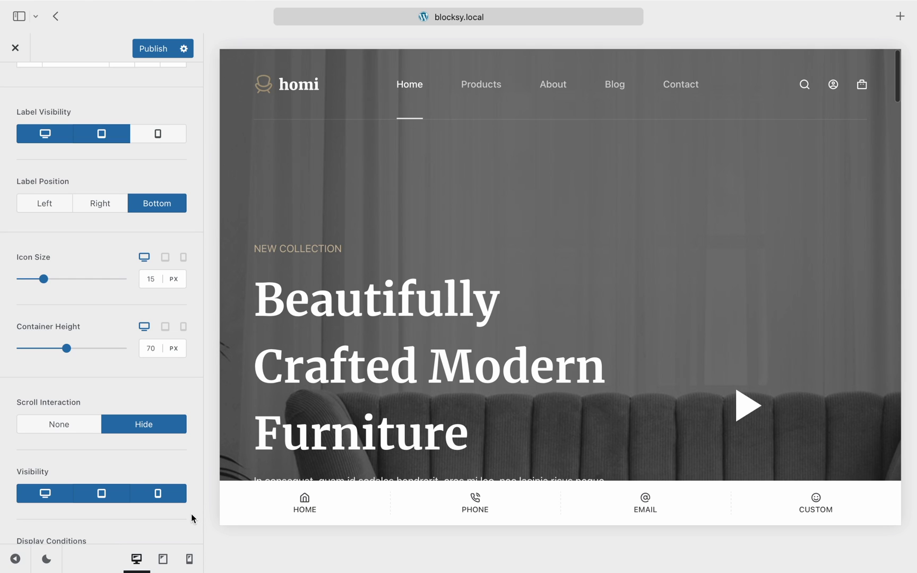
{"action": "scroll", "coordinate": [191, 514], "scroll_direction": "down", "scroll_amount": 2}
{"action": "scroll", "coordinate": [192, 513], "scroll_direction": "down", "scroll_amount": 2}
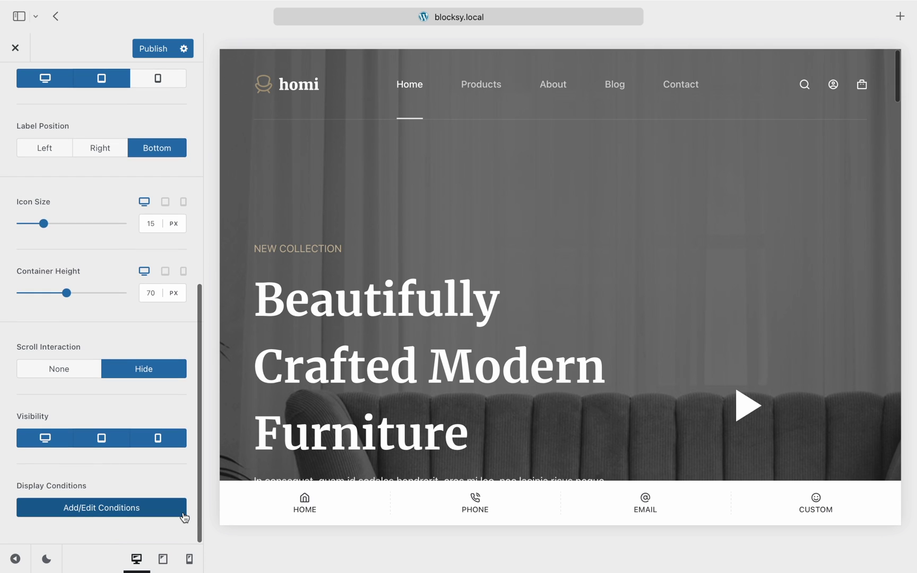
{"action": "left_click", "coordinate": [178, 515]}
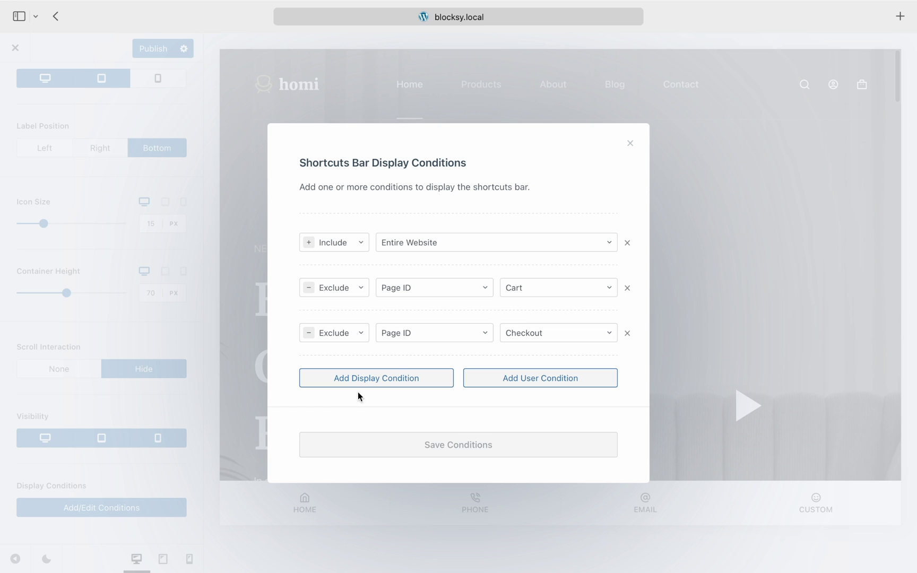
{"action": "left_click", "coordinate": [629, 144]}
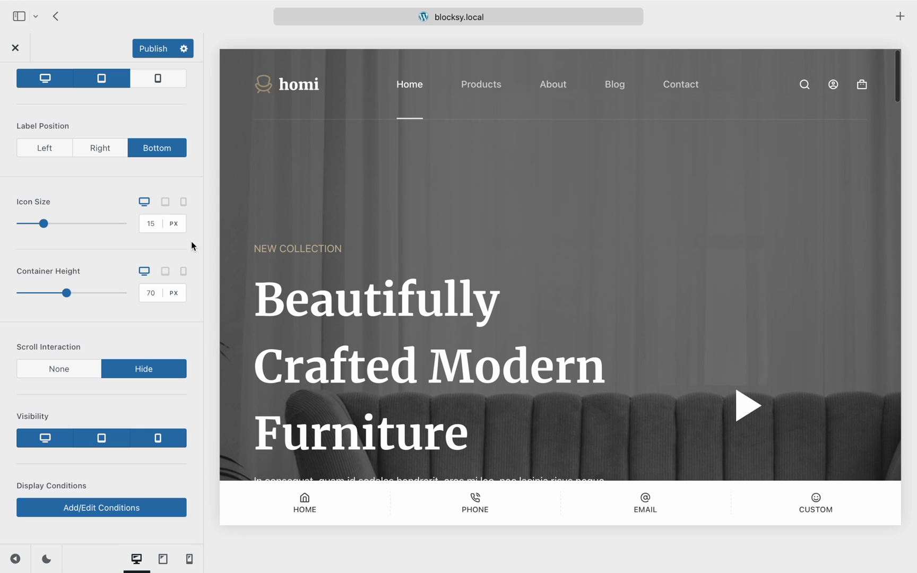
{"action": "scroll", "coordinate": [191, 241], "scroll_direction": "up", "scroll_amount": 5}
{"action": "scroll", "coordinate": [191, 241], "scroll_direction": "up", "scroll_amount": 5}
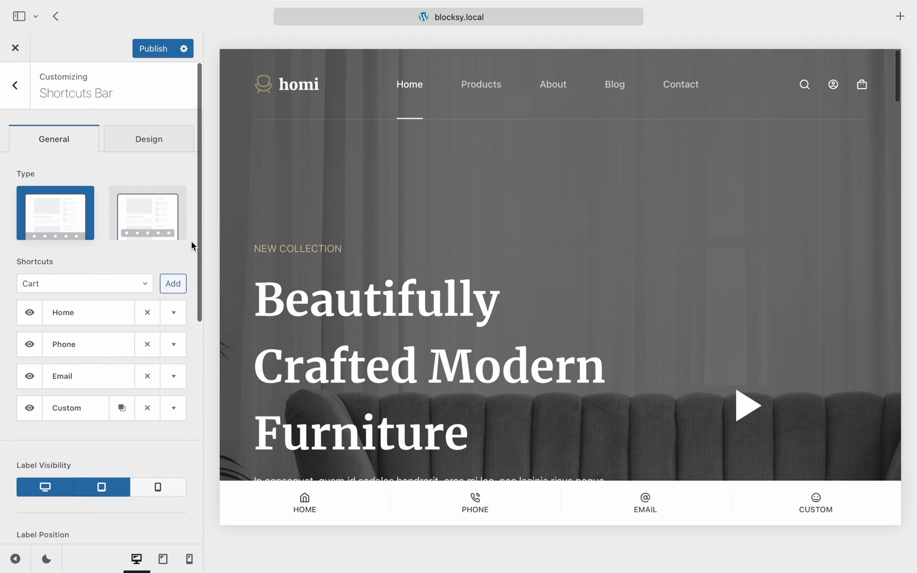
Switch the Shortcuts Bar panel to its Design tab.
{"action": "left_click", "coordinate": [169, 151]}
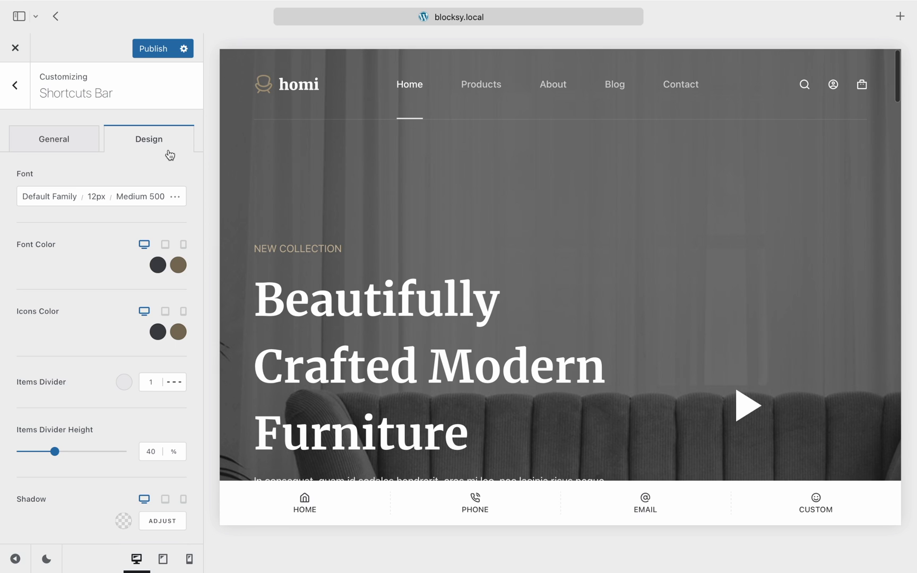
{"action": "scroll", "coordinate": [190, 293], "scroll_direction": "down", "scroll_amount": 3}
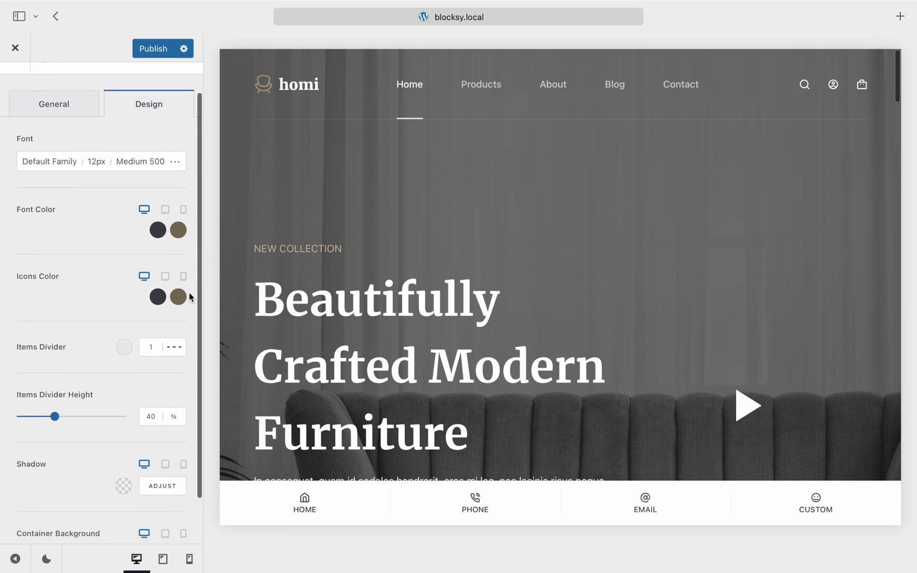
{"action": "scroll", "coordinate": [189, 291], "scroll_direction": "down", "scroll_amount": 1}
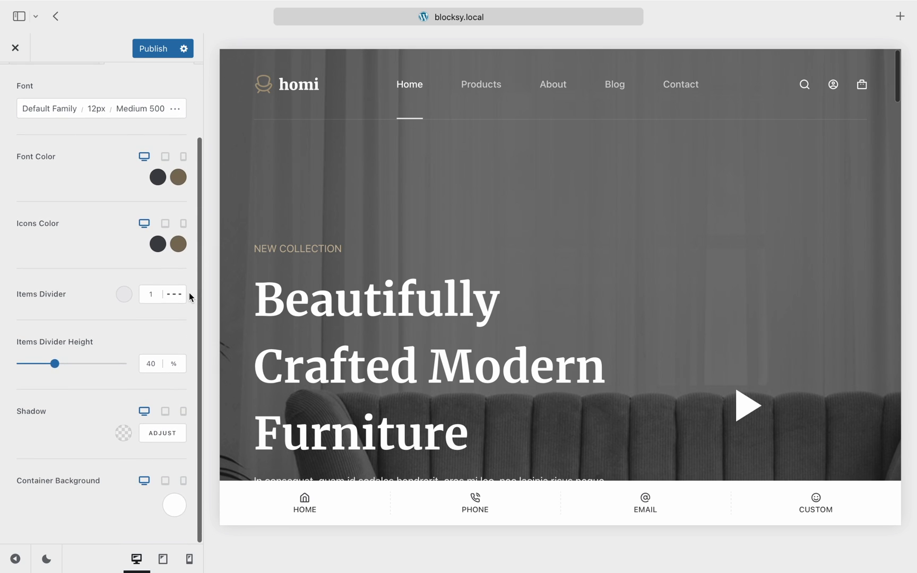